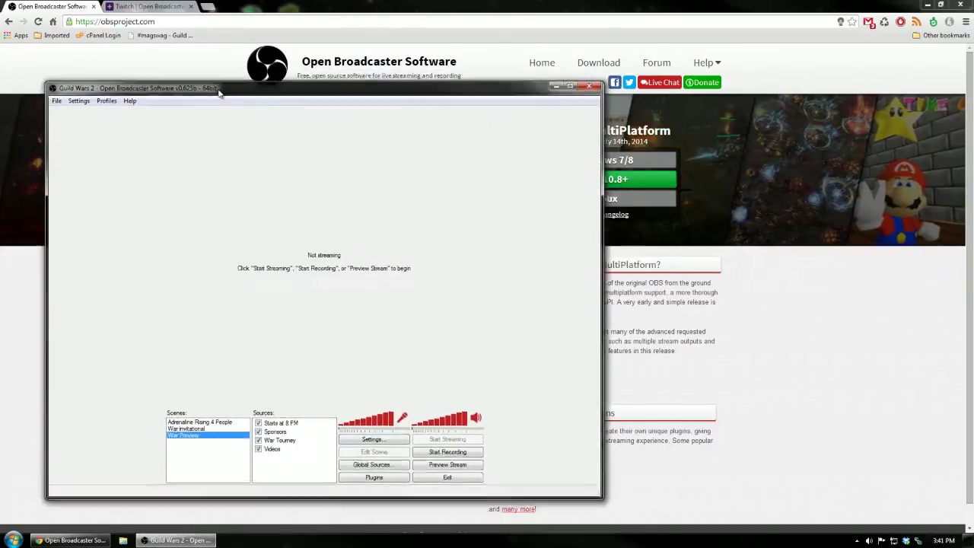
Drag the OBS window further to the left over the browser
left_click_drag(221, 93, 191, 64)
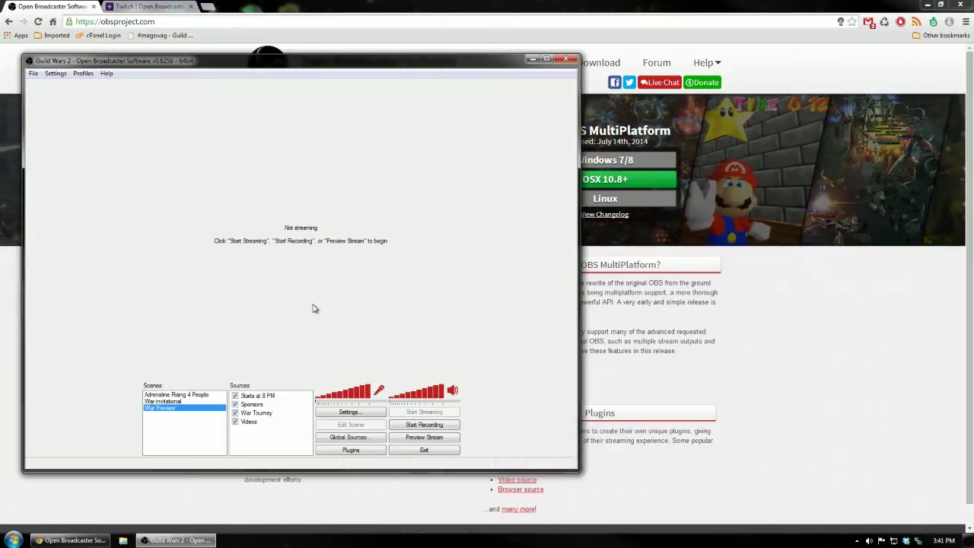
Add a new scene named 'Guild Wars 2' to the Scenes list
right_click(198, 427)
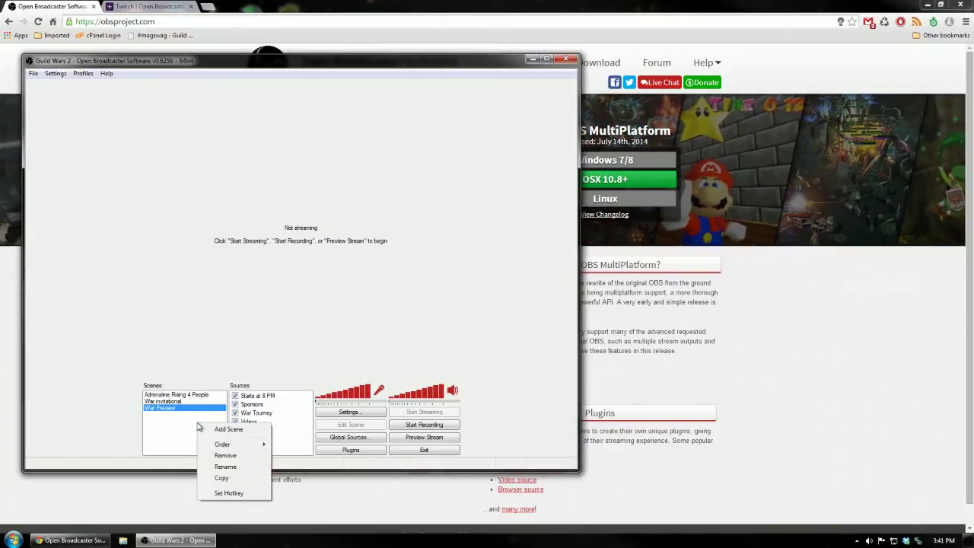
left_click(227, 429)
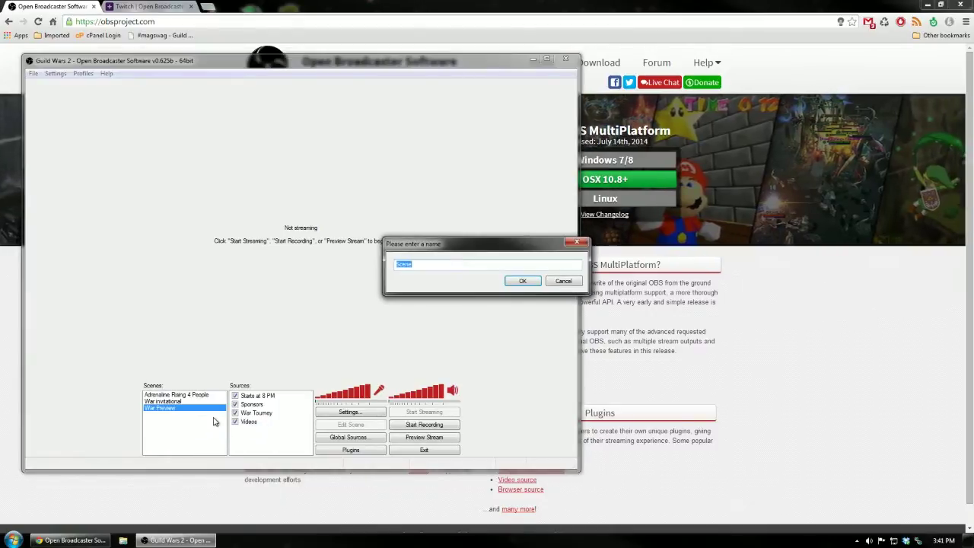
type("Guild Wars 2")
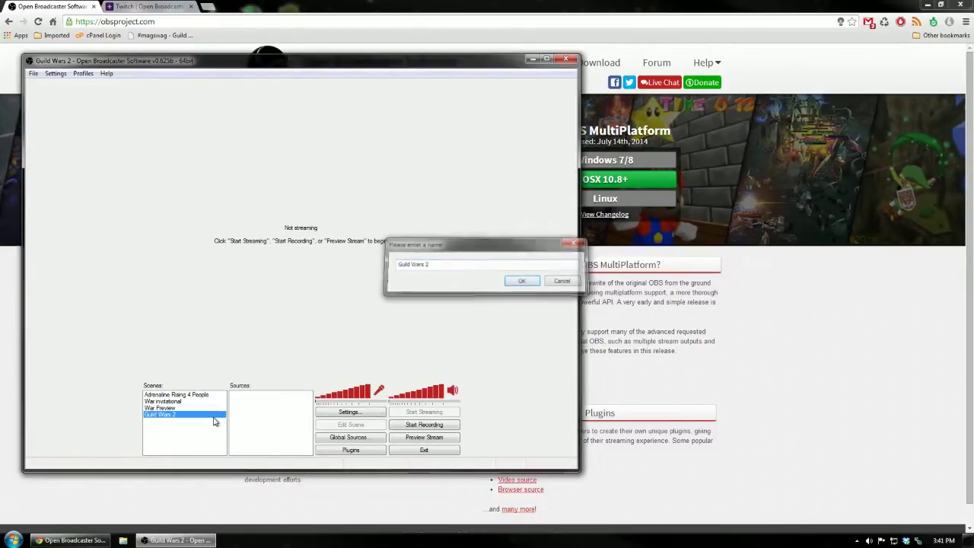
key("Return")
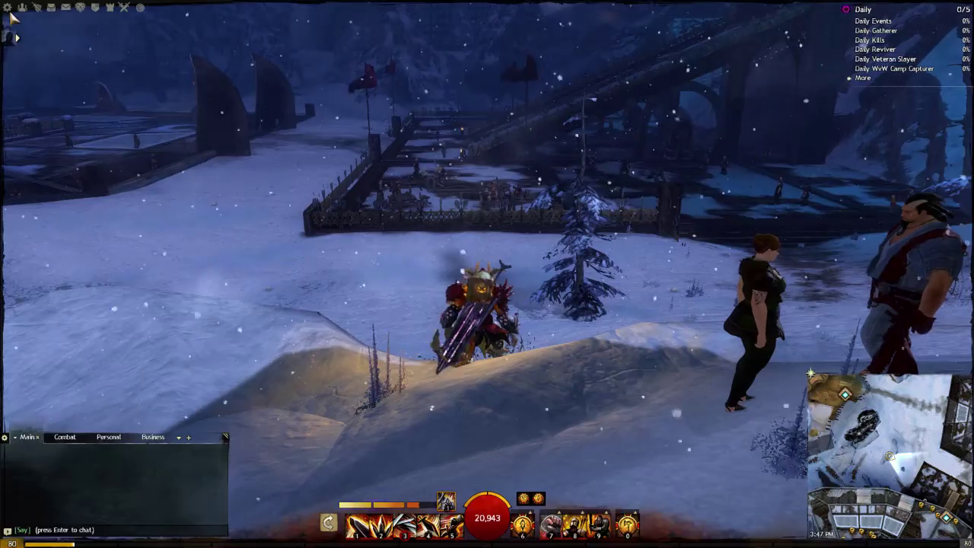
Open the game's graphics options from its menu
left_click(10, 13)
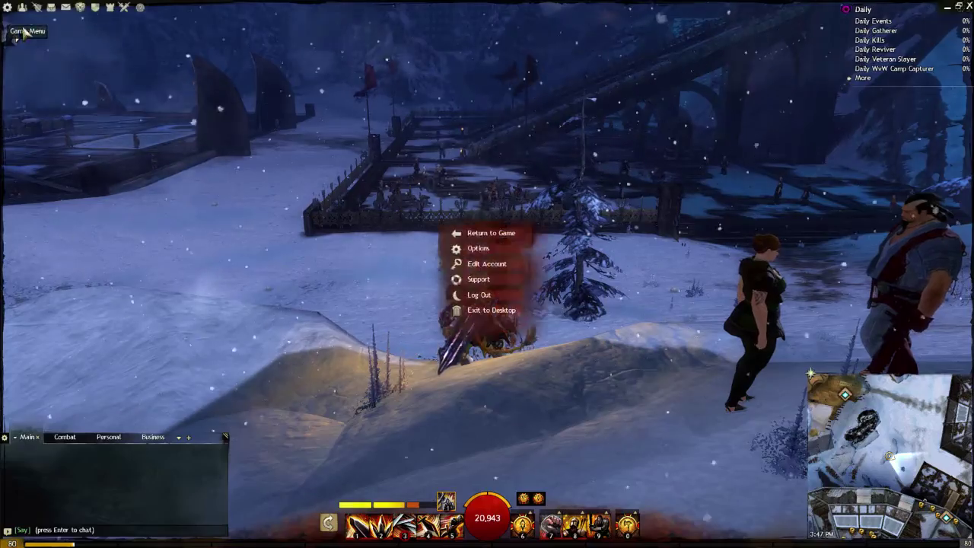
left_click(473, 249)
left_click(372, 177)
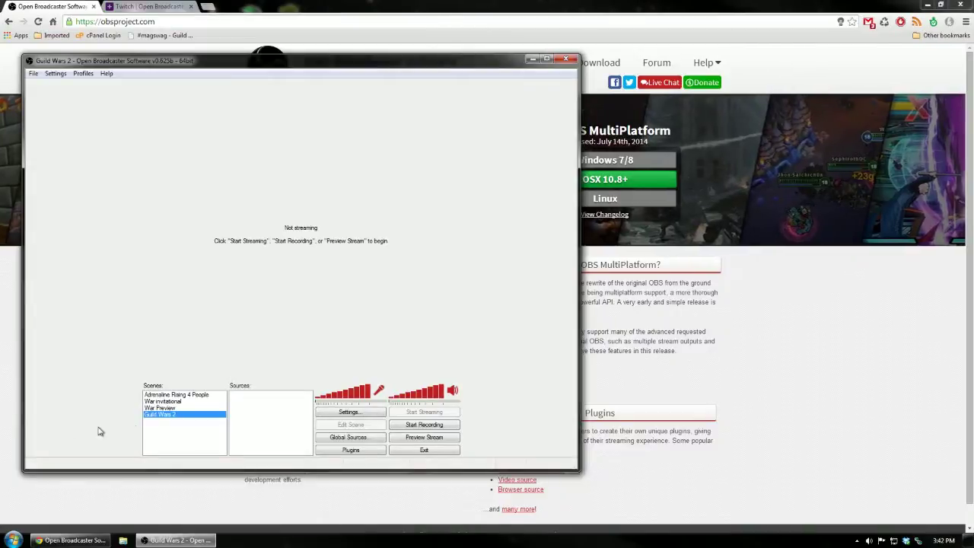
Add a Monitor Capture source named Monitor 1 to the Guild Wars 2 scene
right_click(268, 408)
mouse_move(282, 411)
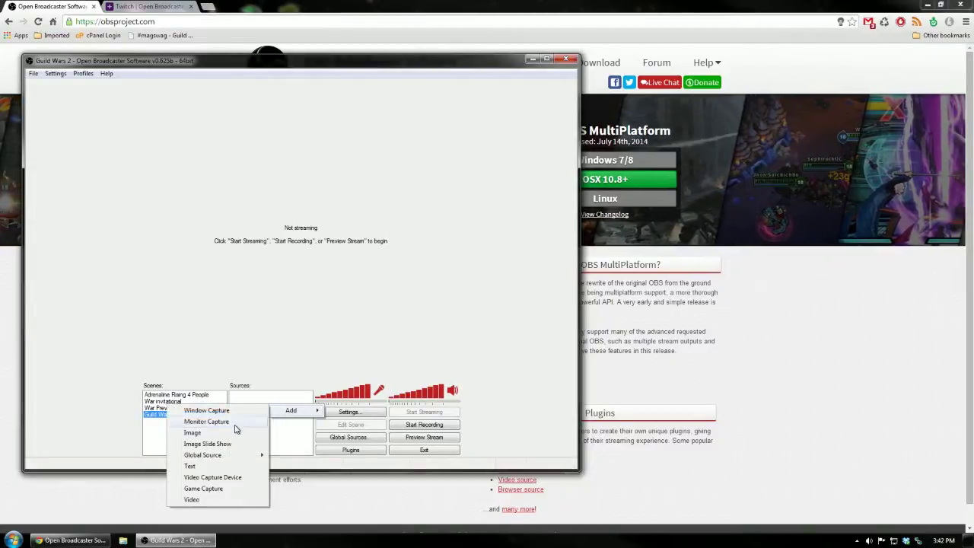
left_click(235, 429)
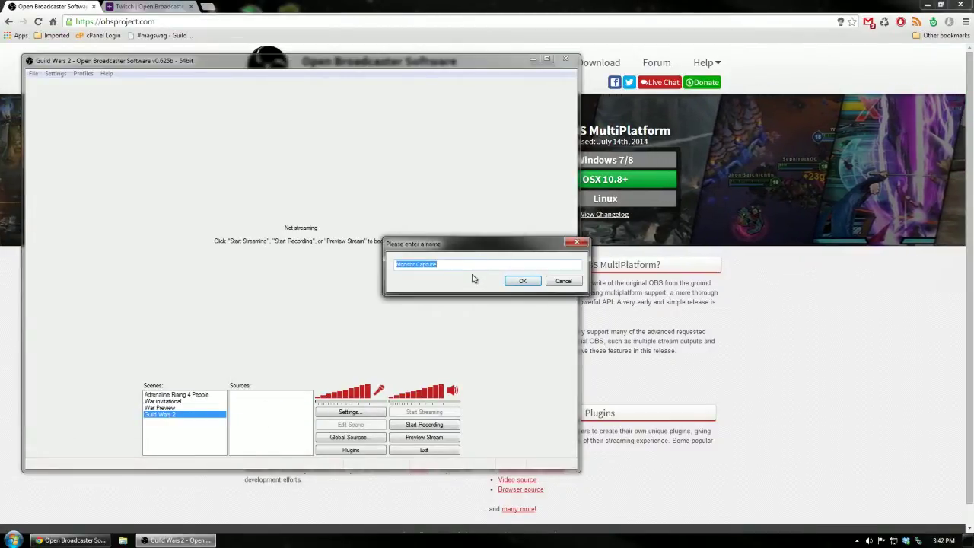
type("N")
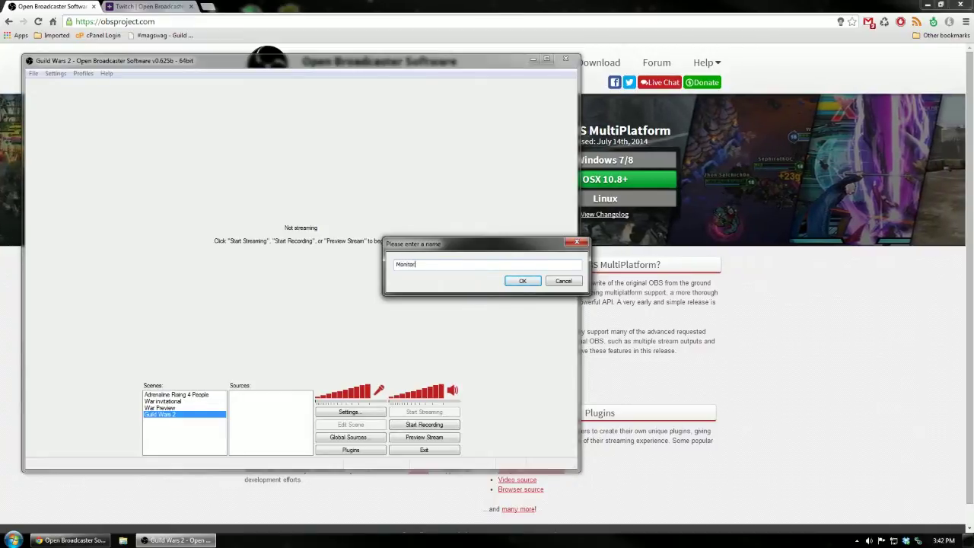
left_click(525, 281)
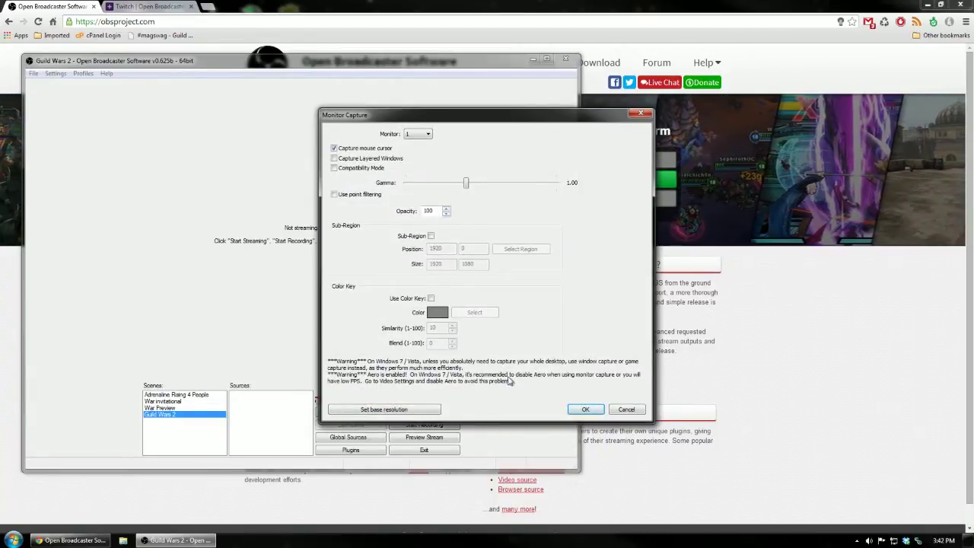
Accept the capture properties, dismiss the Aero warning, and start the stream preview
left_click(579, 409)
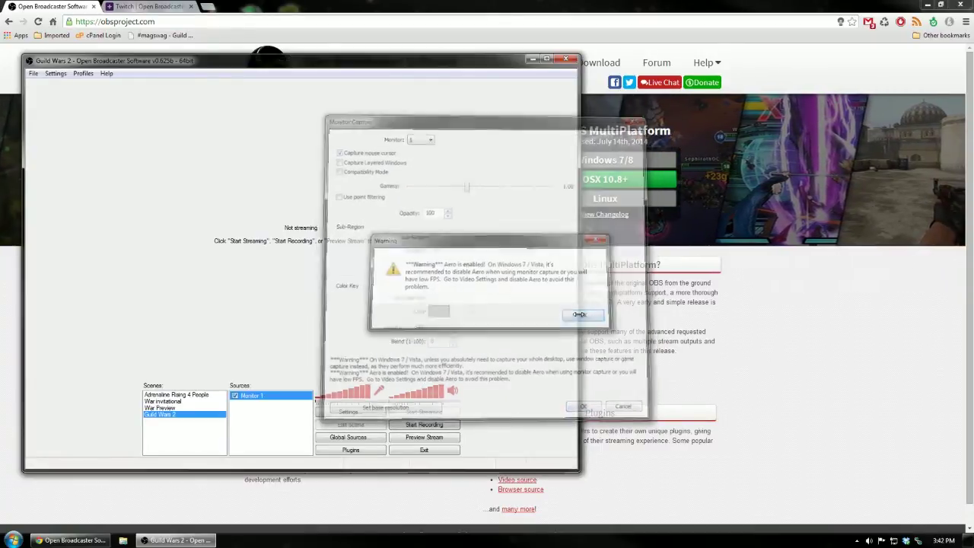
left_click(586, 314)
left_click(441, 437)
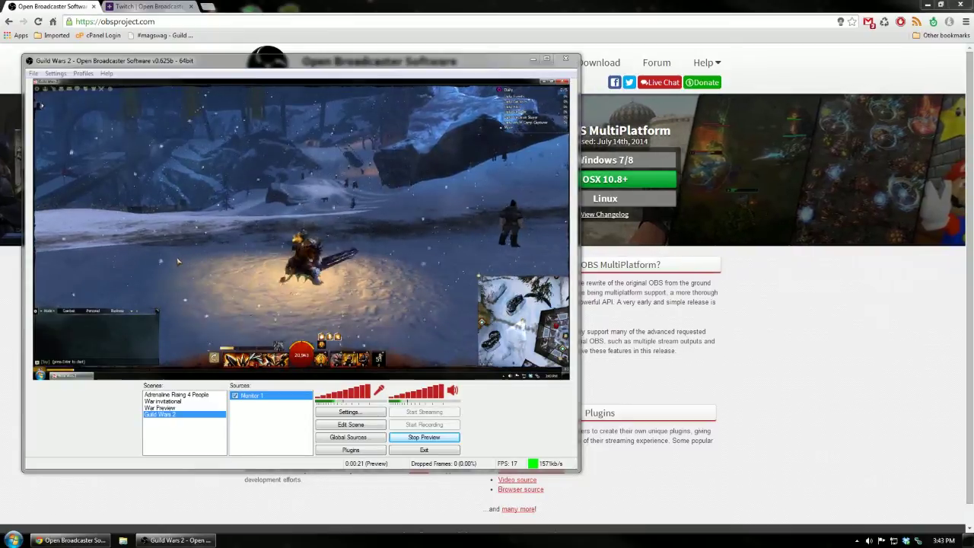
End the preview of the Guild Wars 2 monitor capture
left_click(439, 438)
left_click(439, 438)
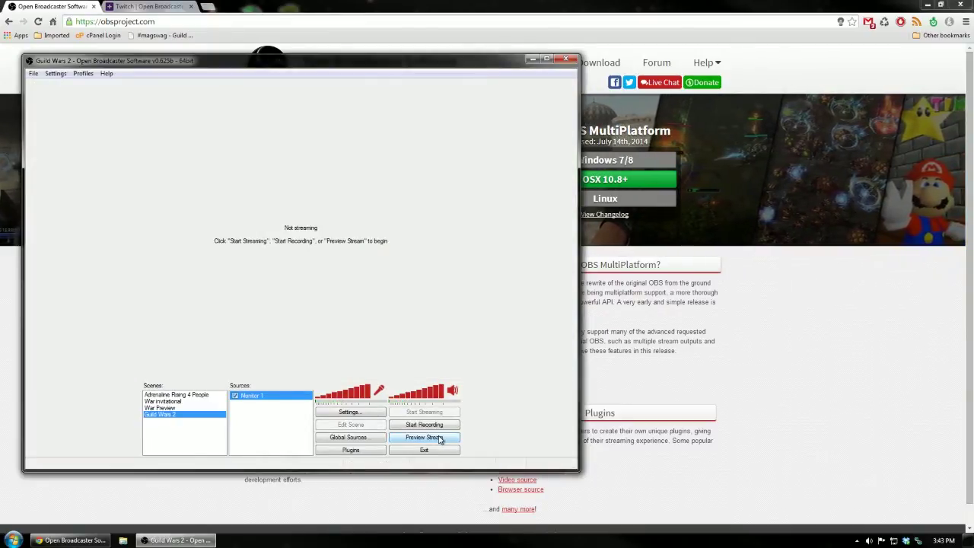
In Settings, add a new settings profile named NewTestSetting
left_click(84, 74)
mouse_move(55, 74)
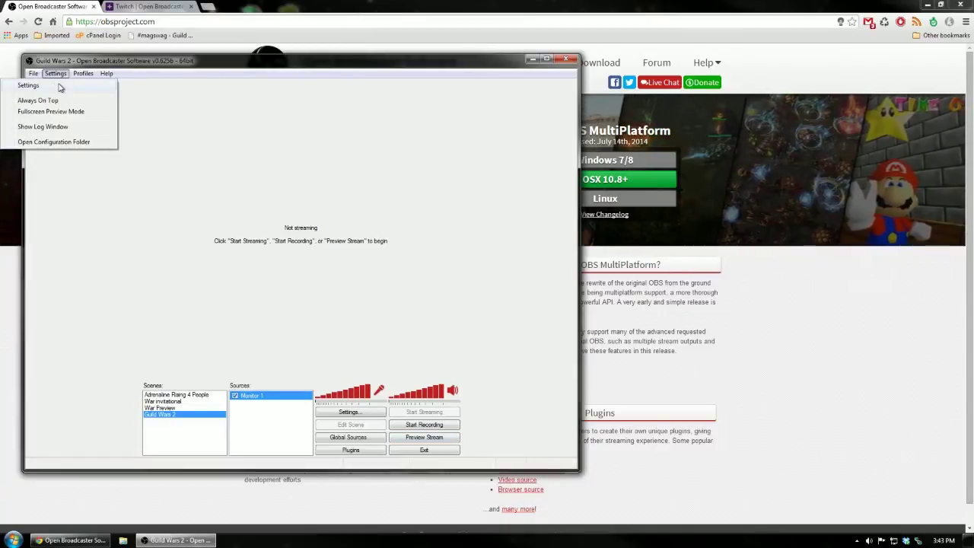
left_click(61, 85)
left_click(546, 144)
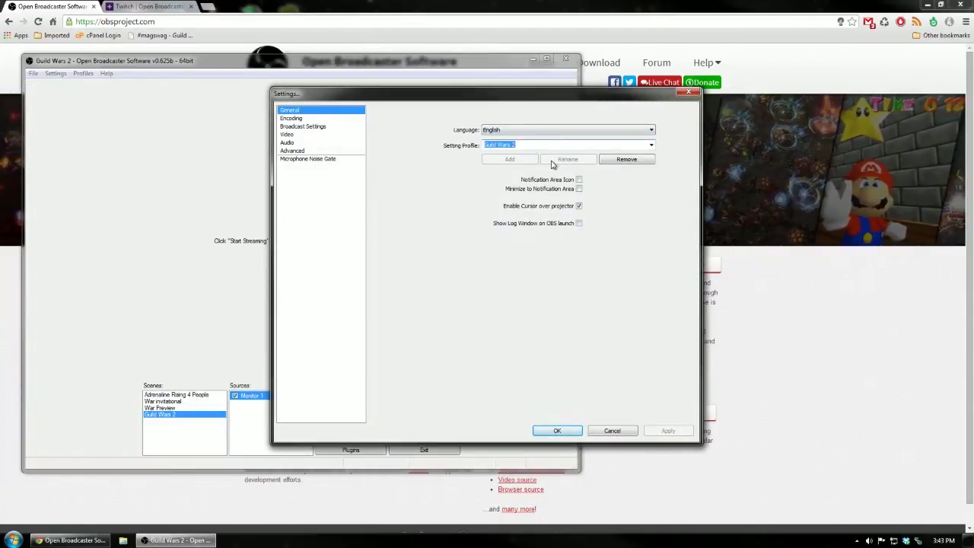
type("NewTestSettin")
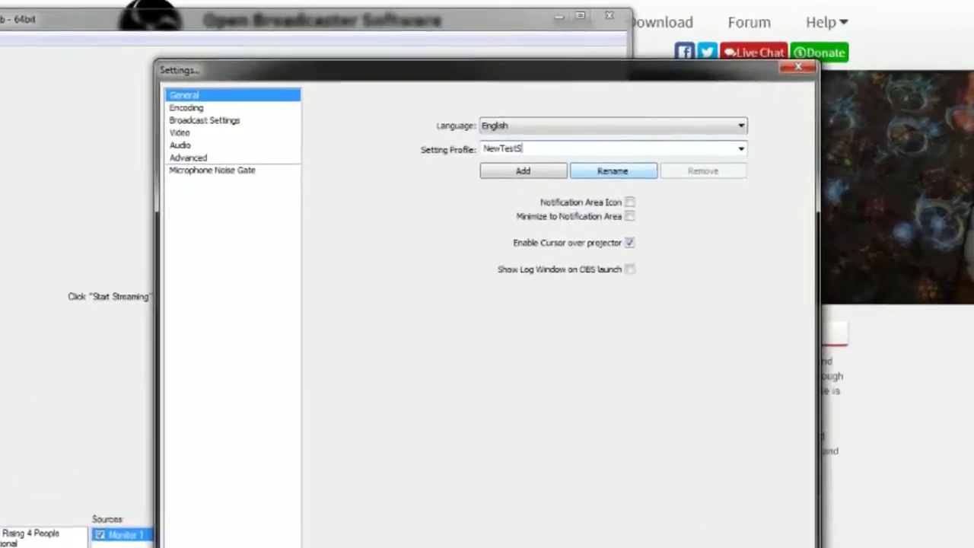
type("g")
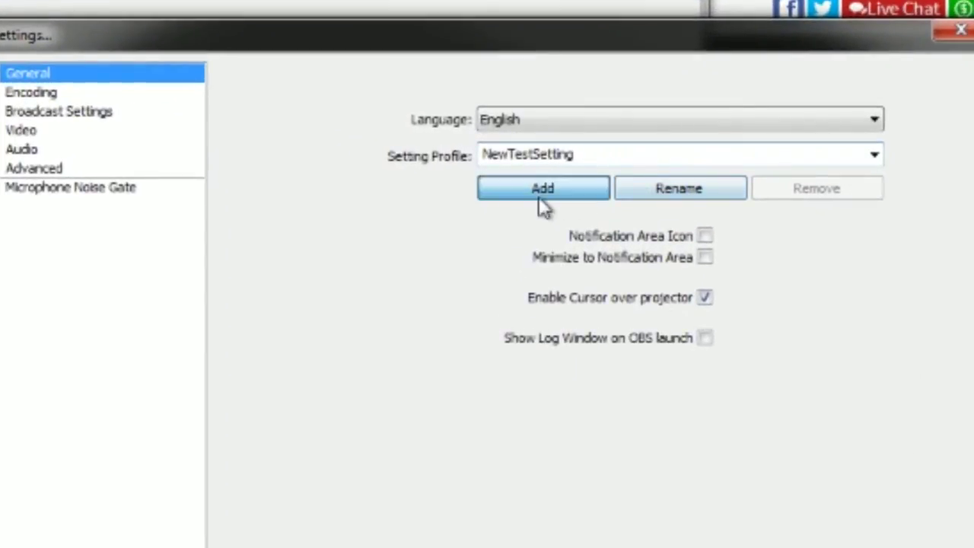
left_click(534, 190)
Check Encoding (x264, 1500 kb/s max bitrate, AAC 128 audio), then go to Broadcast Settings
left_click(117, 96)
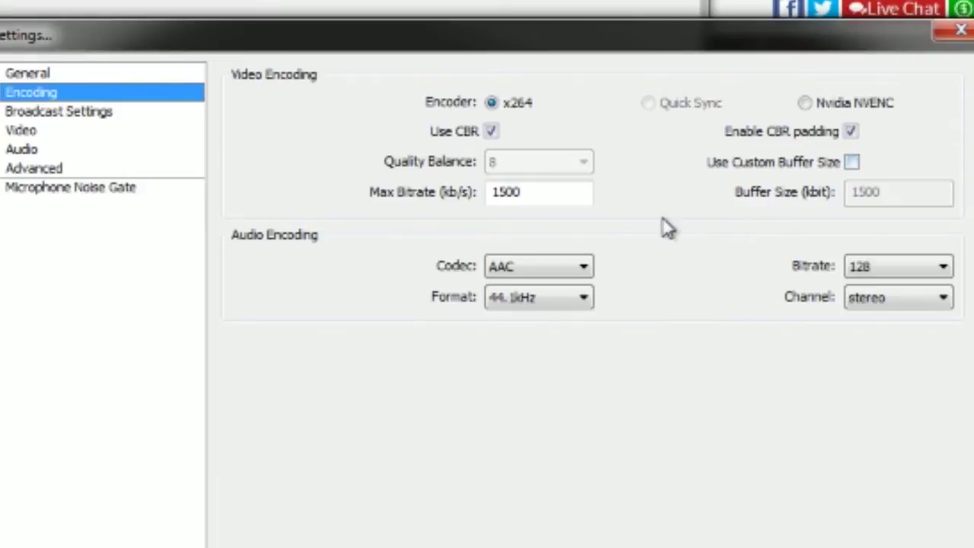
left_click(540, 197)
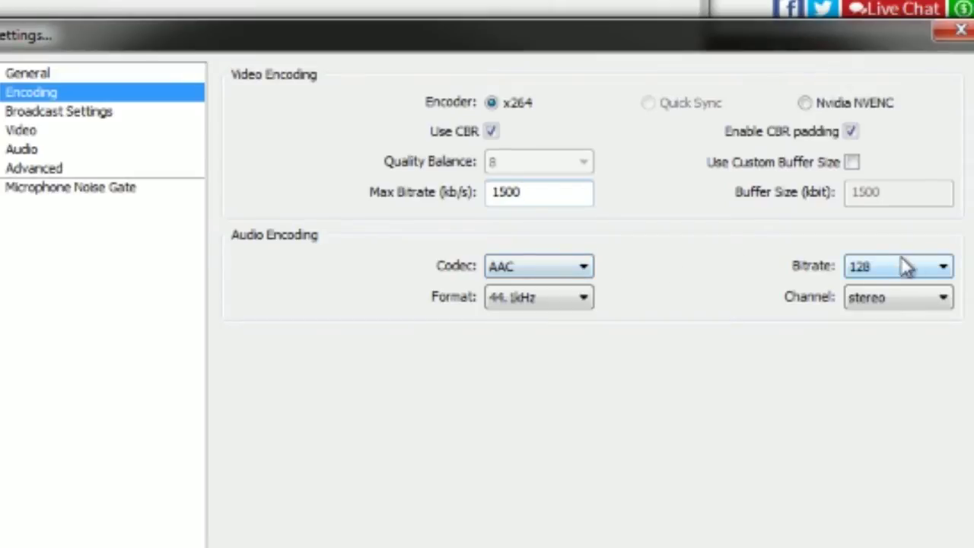
left_click(144, 114)
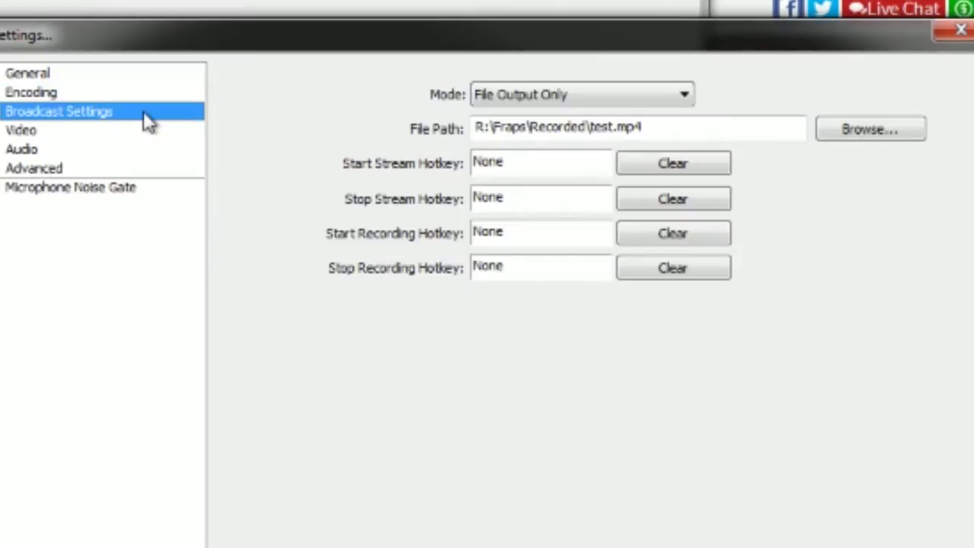
Choose Live Stream mode, Twitch / Justin.tv service, and the US East: New York, NY server
left_click(534, 94)
left_click(529, 113)
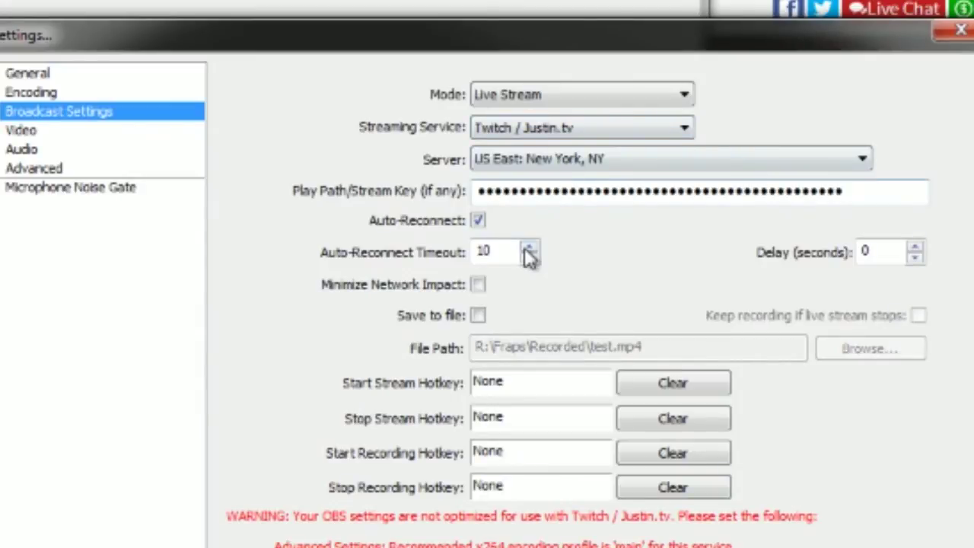
left_click(514, 125)
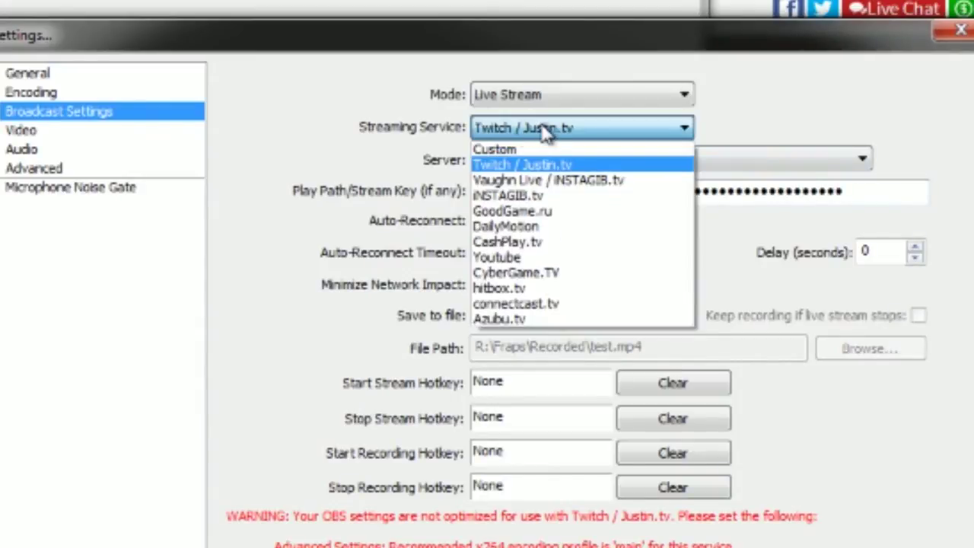
left_click(544, 127)
left_click(569, 160)
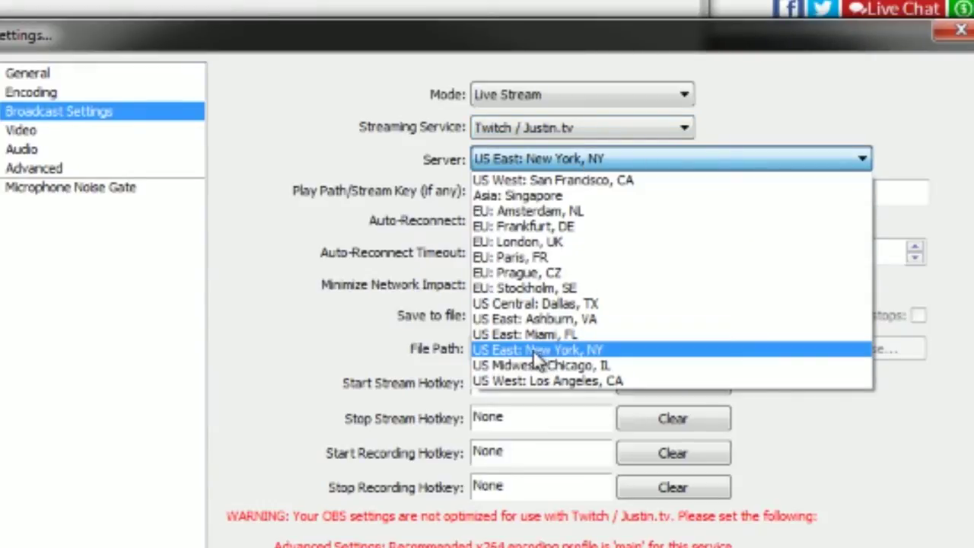
left_click(533, 349)
left_click(637, 197)
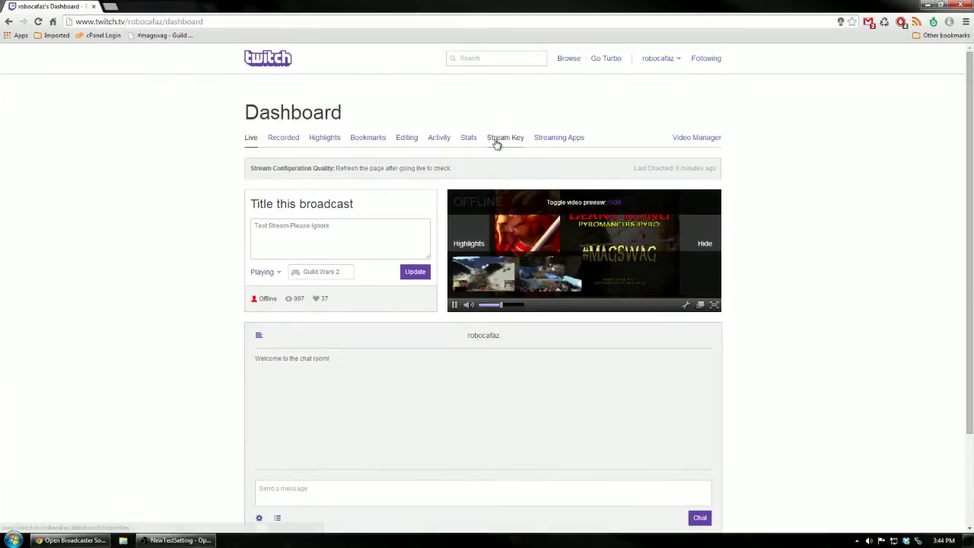
Reveal the channel's key on the Twitch Dashboard's Stream Key page
left_click(496, 141)
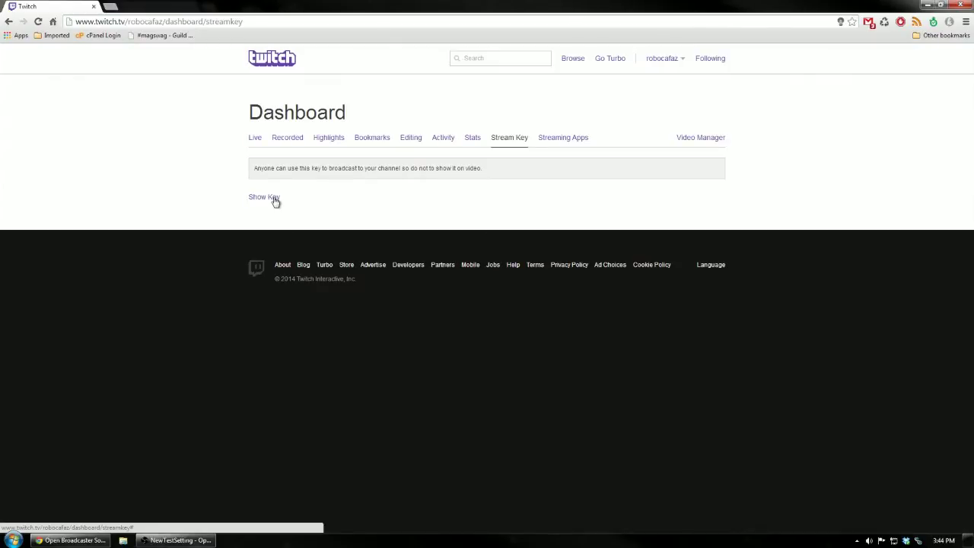
left_click(274, 197)
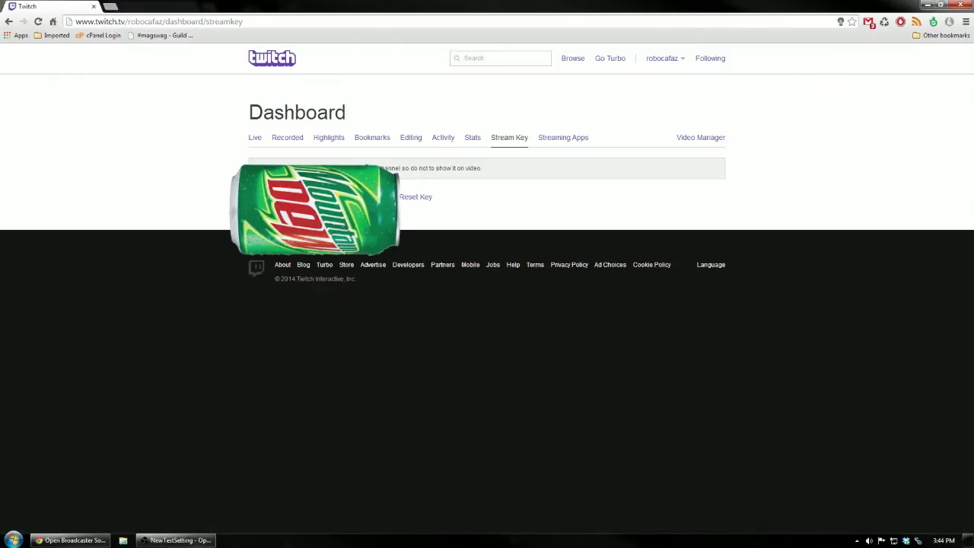
Paste the Twitch stream key over the old one, leaving Save to file off
left_click(175, 540)
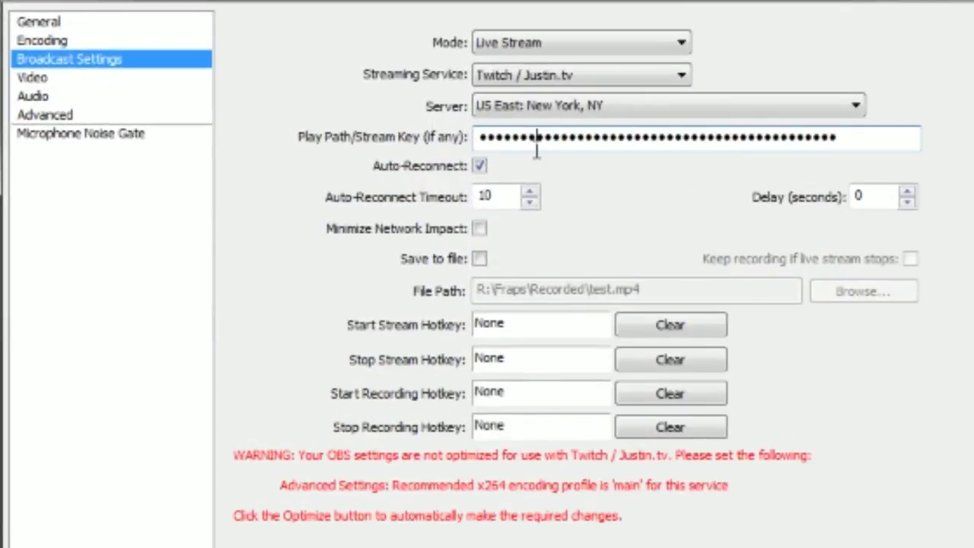
key("ctrl+a")
key("ctrl+v")
left_click(479, 258)
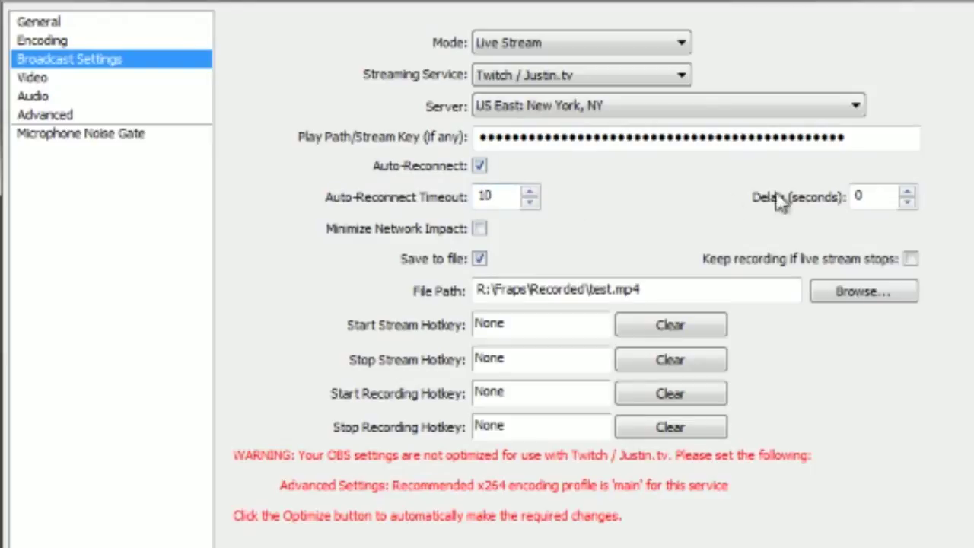
left_click(479, 258)
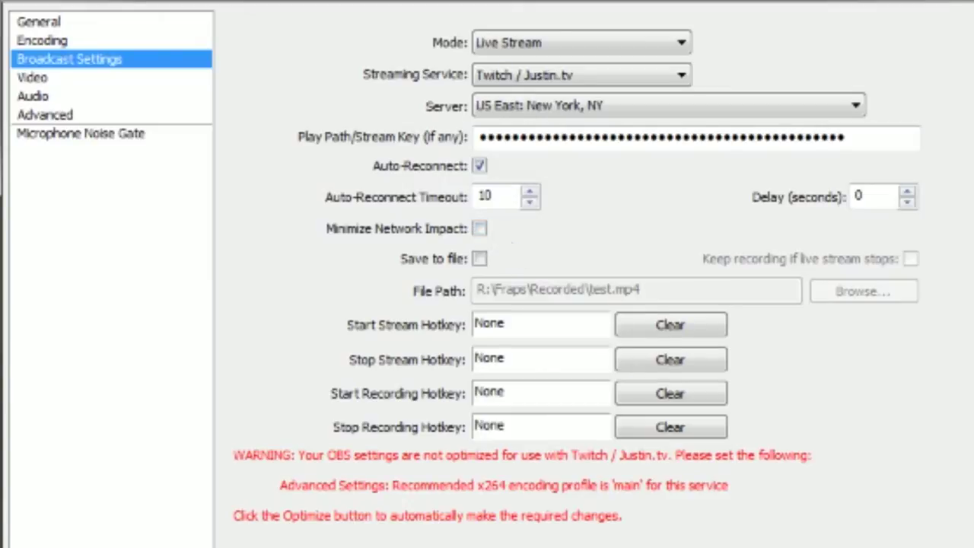
left_click(82, 73)
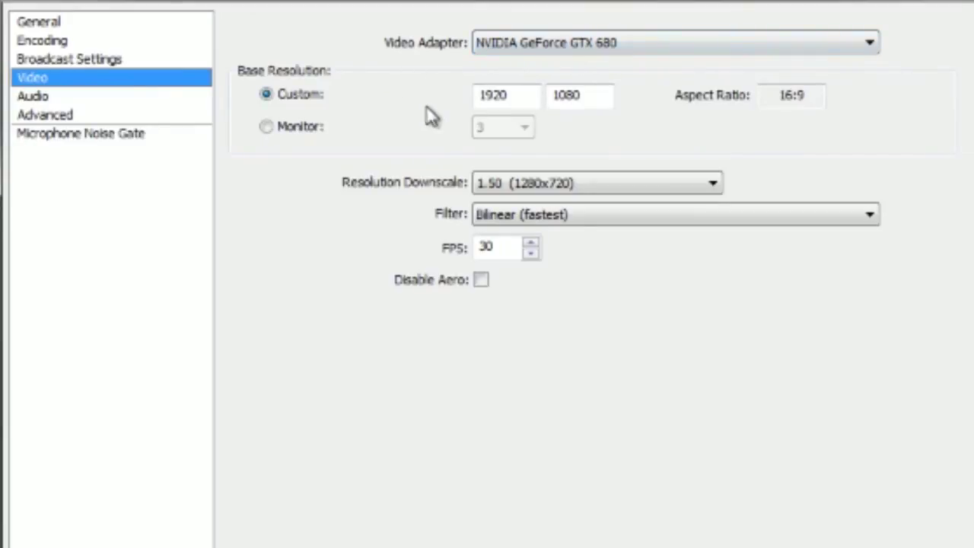
Keep 1920x1080 base, 1.50 downscale to 1280x720, Bilinear filter and 30 FPS video
left_click(592, 100)
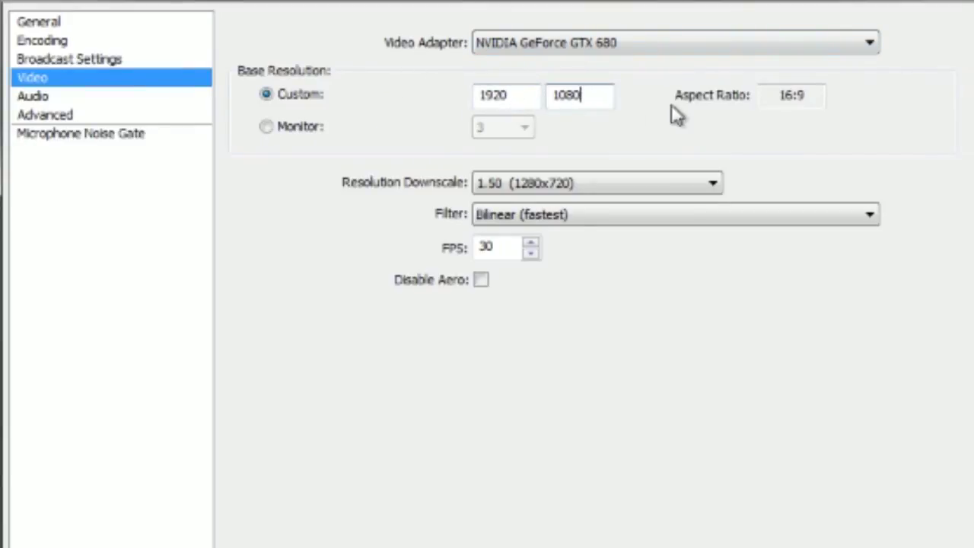
left_click(792, 94)
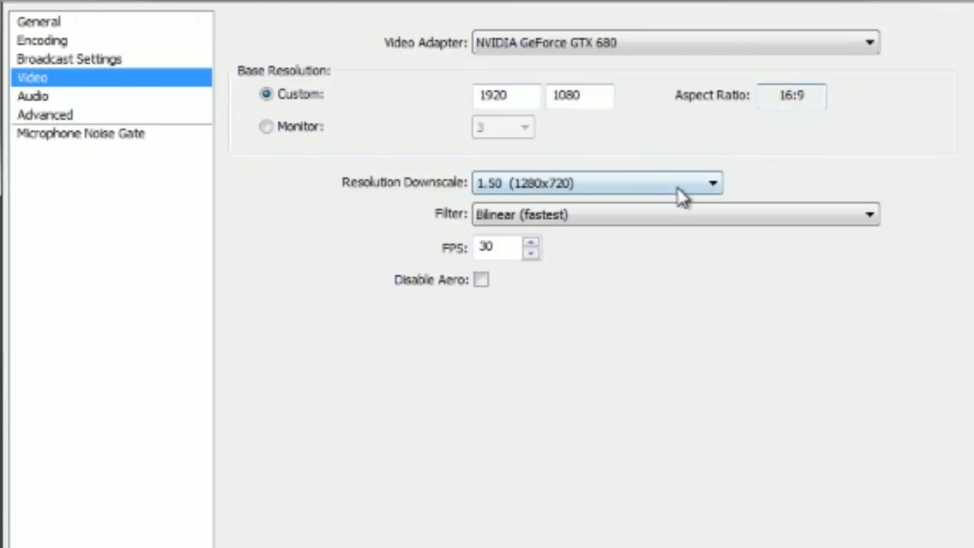
left_click(635, 184)
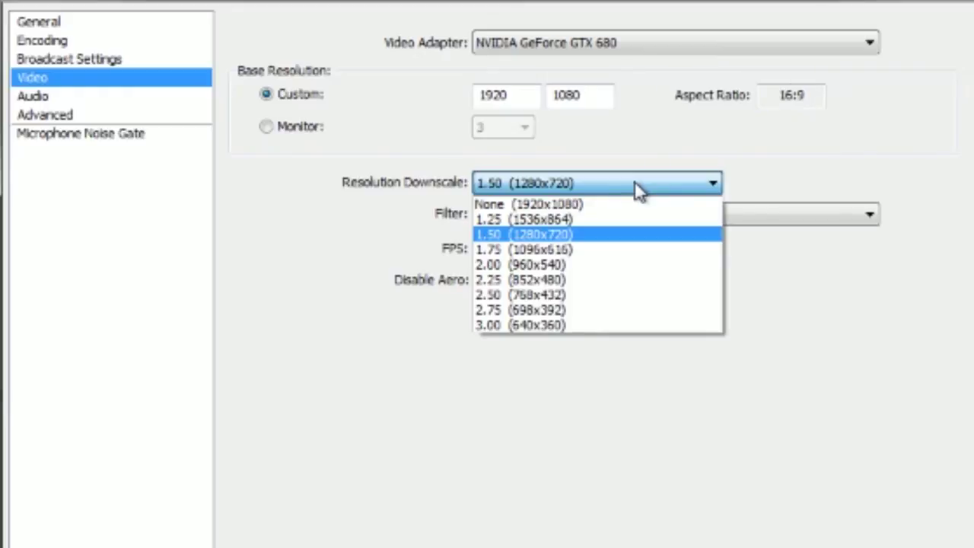
left_click(637, 190)
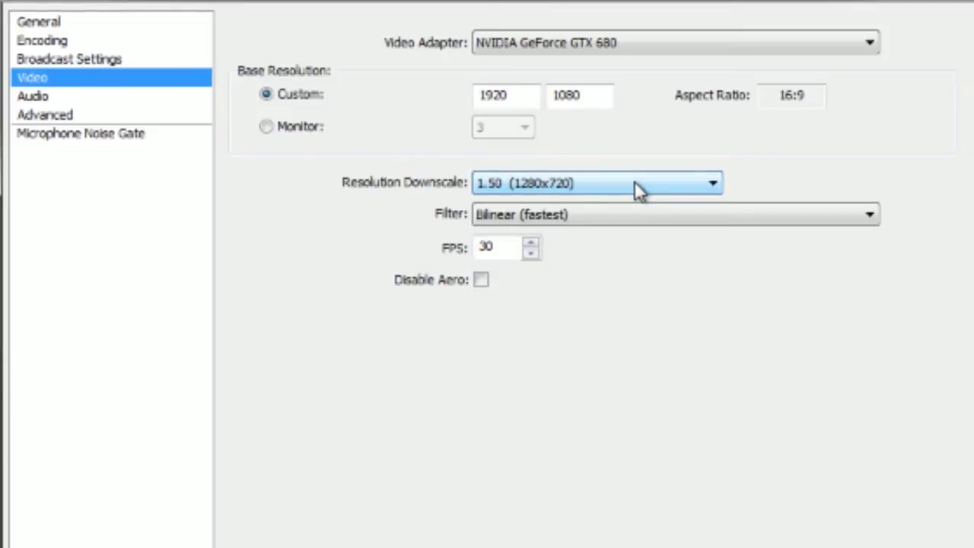
left_click(666, 216)
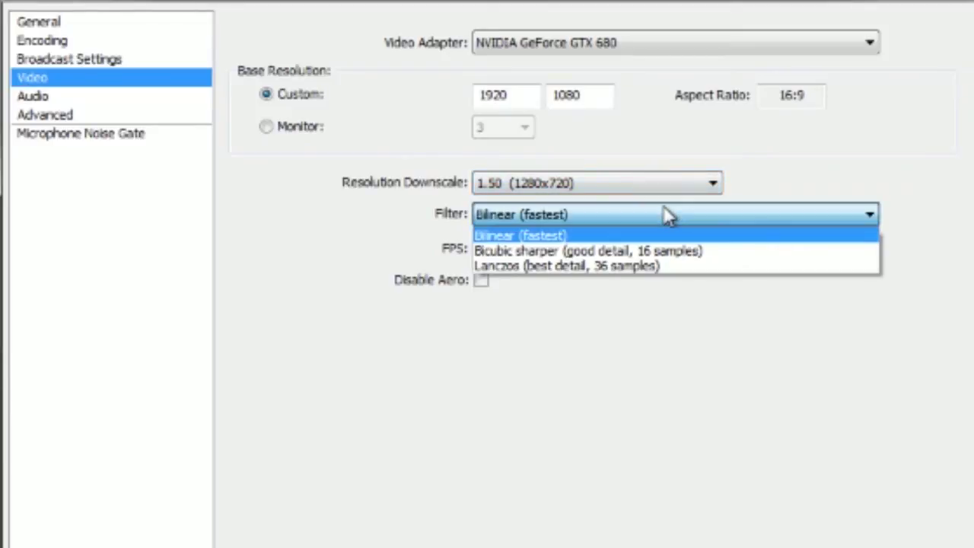
left_click(666, 216)
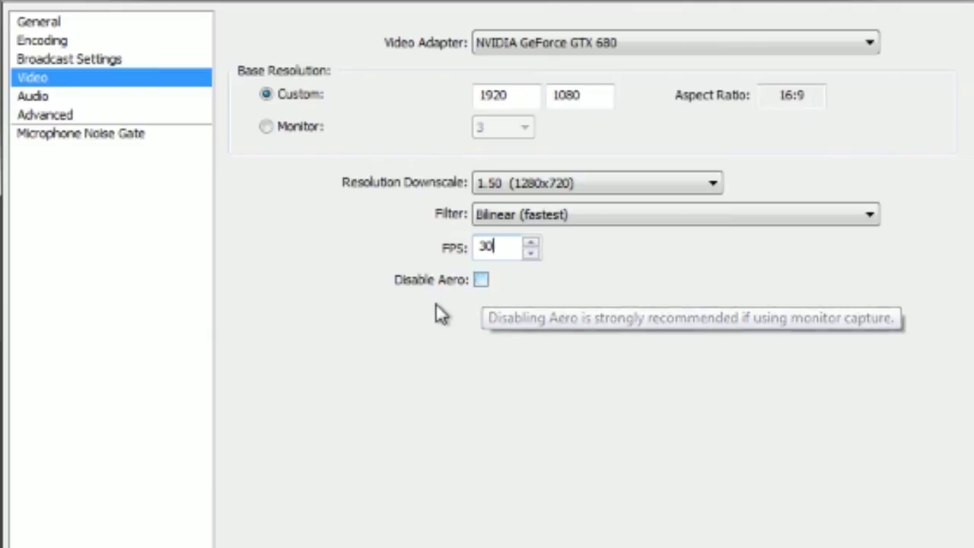
left_click(106, 97)
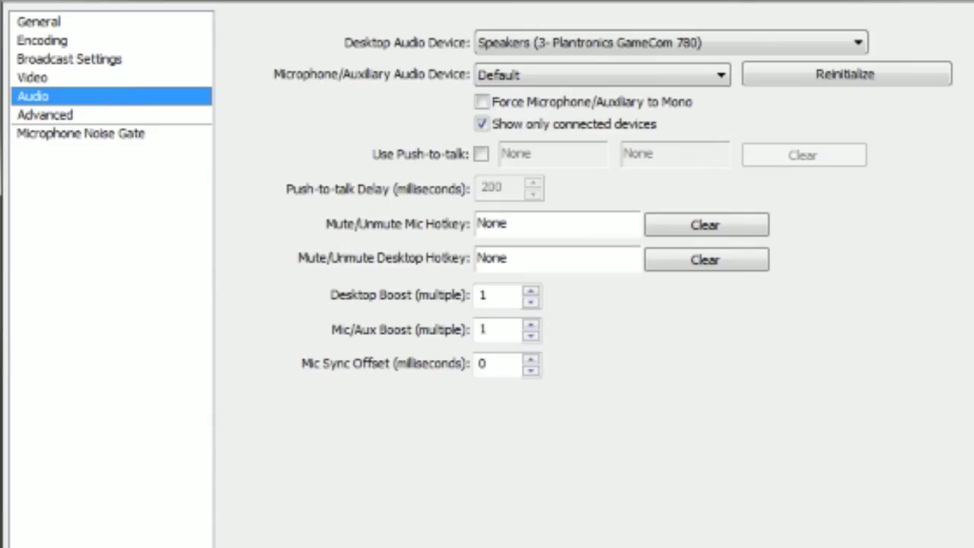
Keep the Default microphone device, look over the Advanced settings, and save with OK
left_click(597, 76)
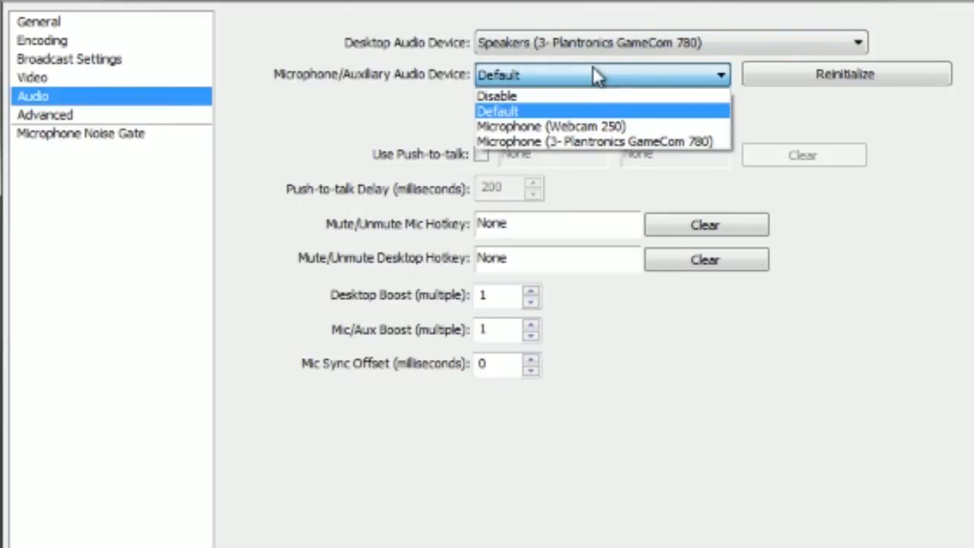
left_click(593, 68)
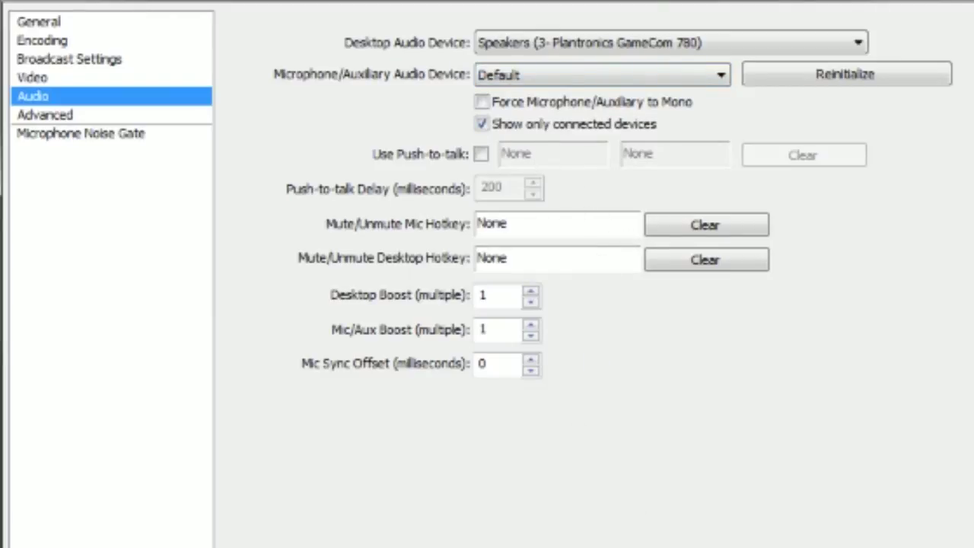
left_click(109, 119)
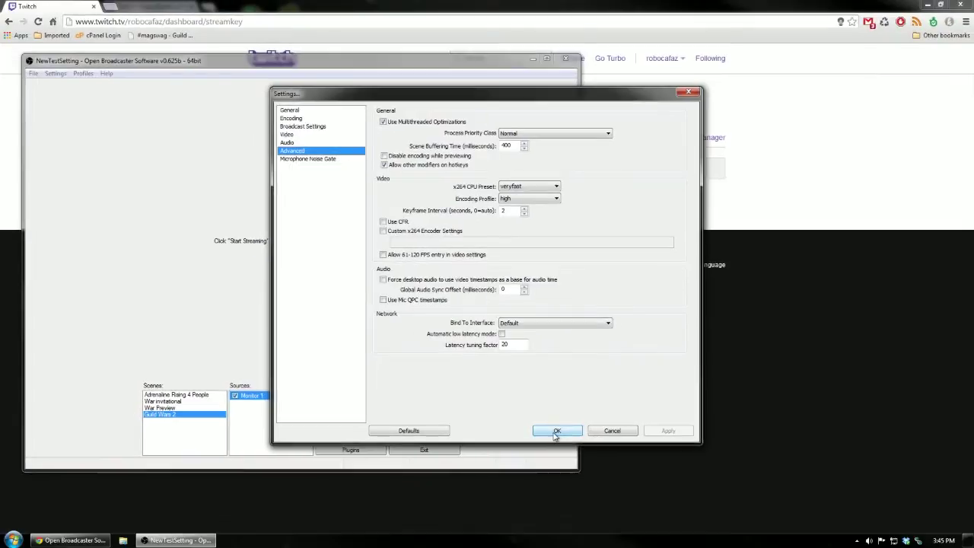
left_click(555, 431)
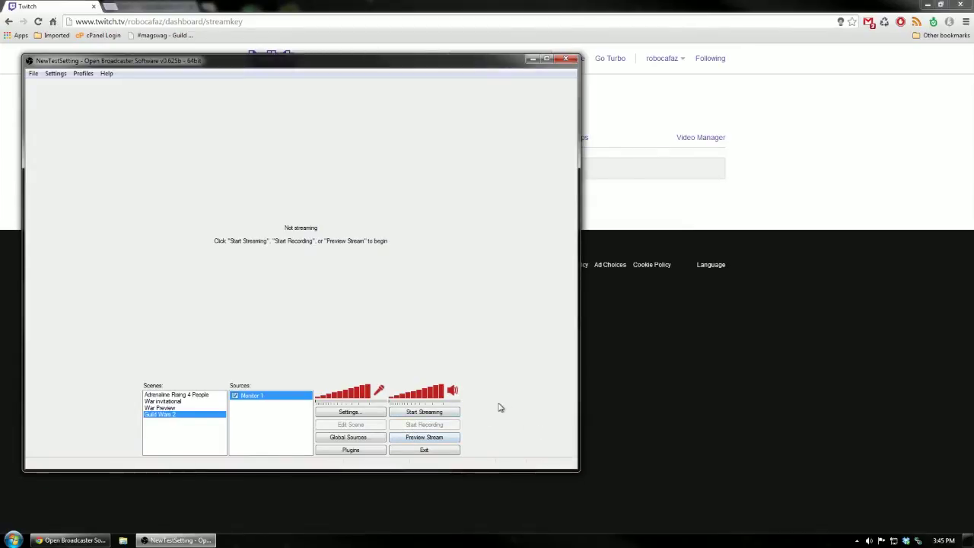
Preview the Guild Wars 2 capture, stop the preview, and start streaming to Twitch
left_click(421, 440)
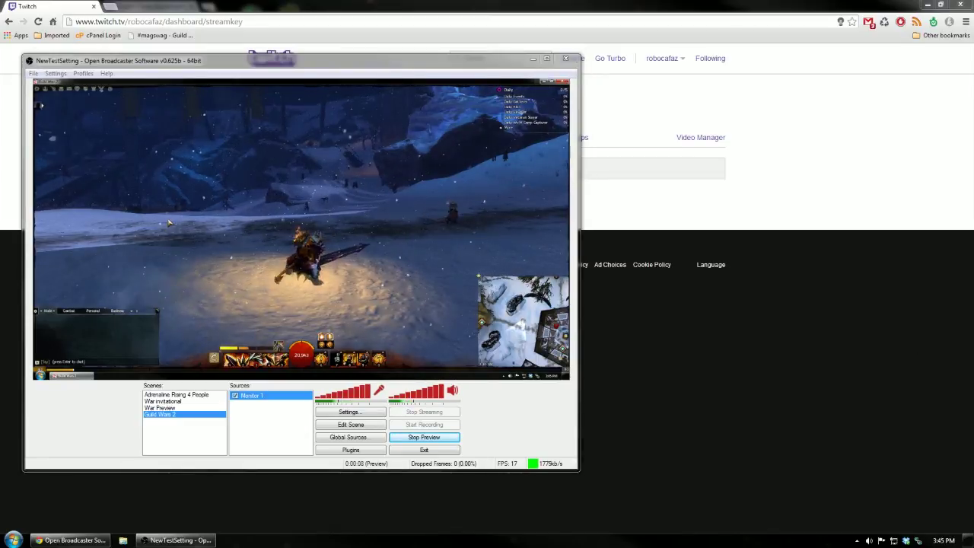
left_click(441, 438)
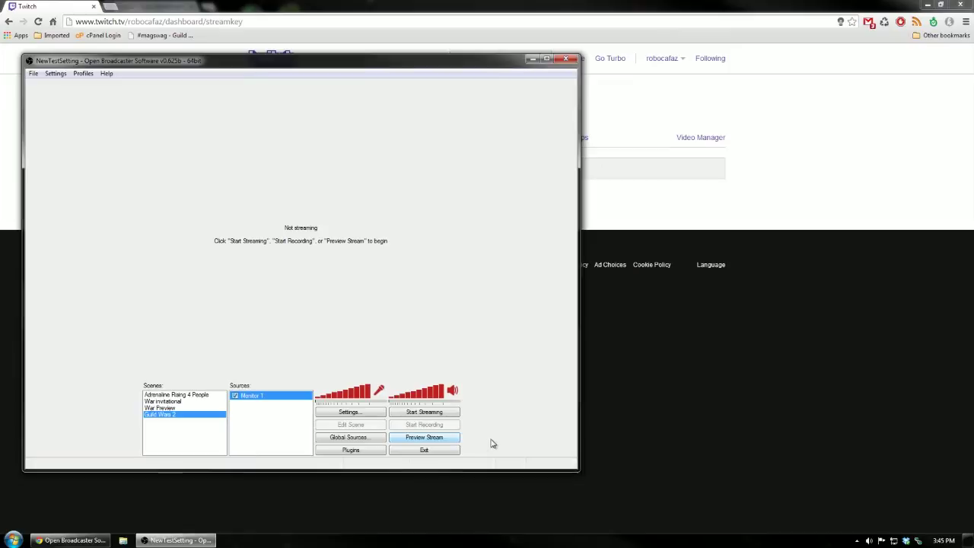
left_click(424, 411)
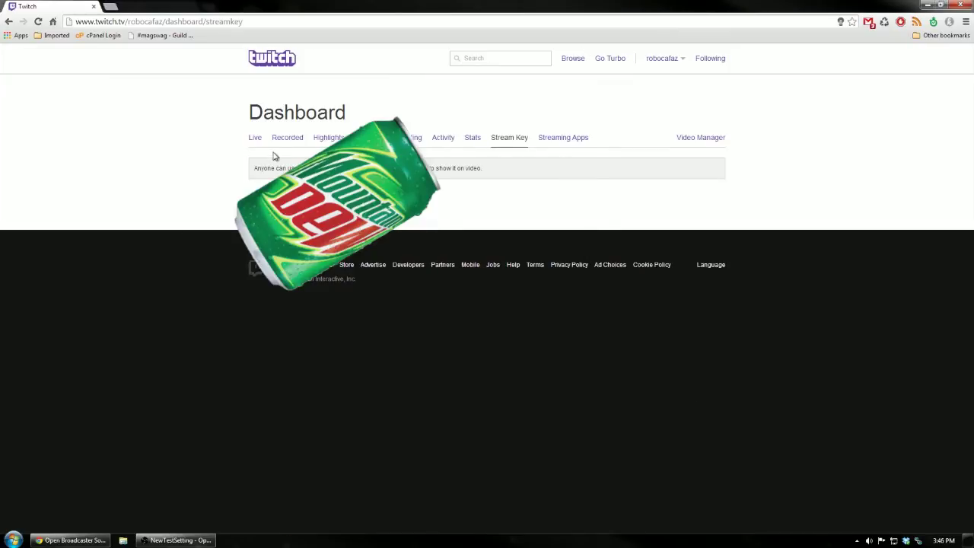
On the Twitch Live dashboard, replace the broadcast title with 'Test Deany Please Ignore' and update it
left_click(255, 143)
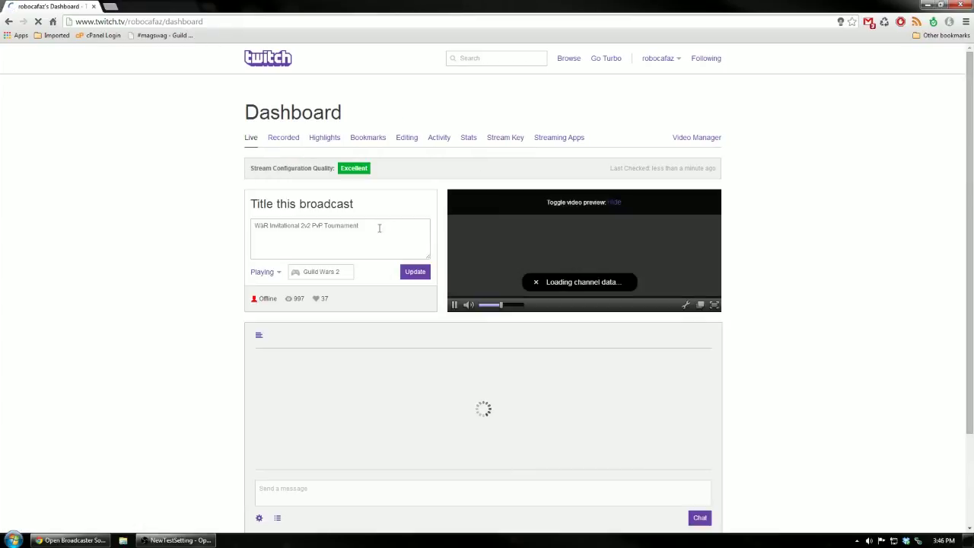
left_click(378, 229)
key("ctrl+a")
type("T")
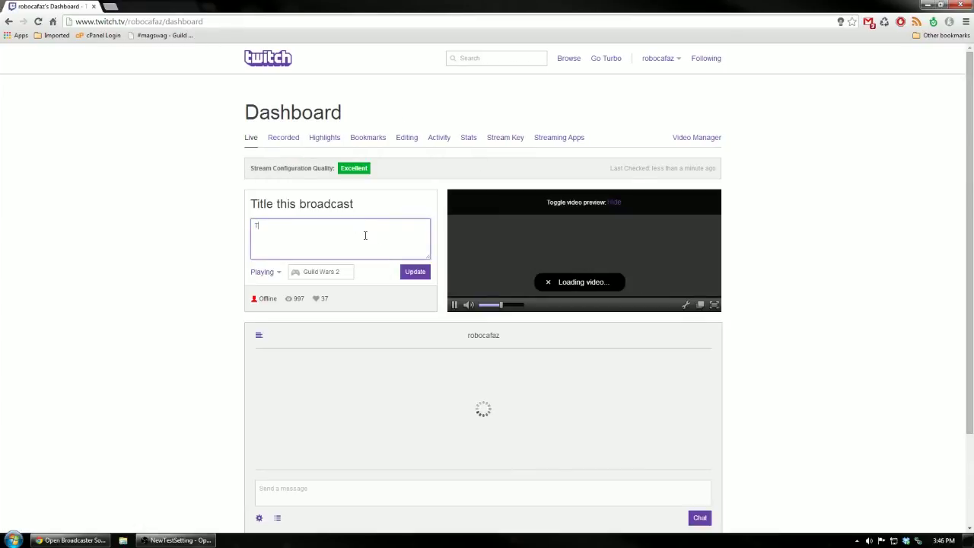
type("est Deany Please Ignore")
left_click(415, 277)
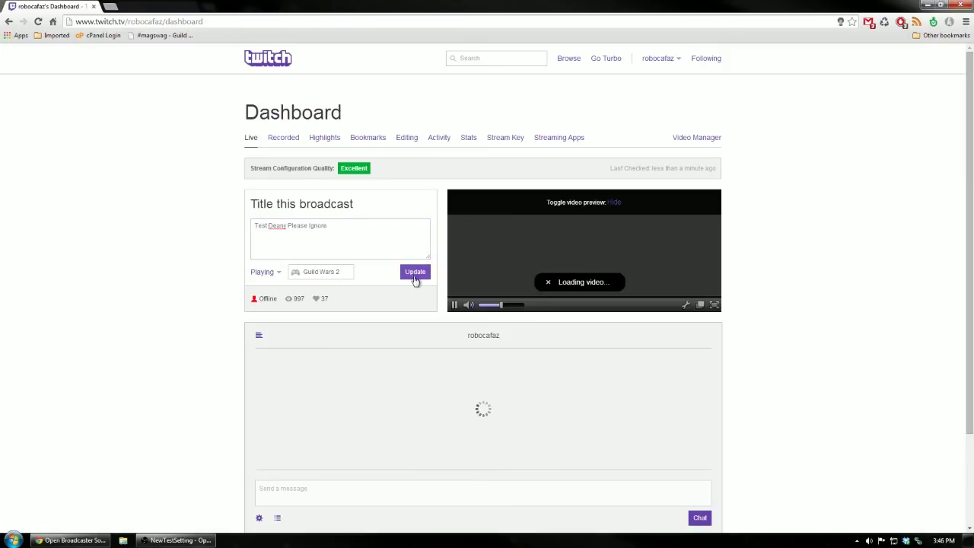